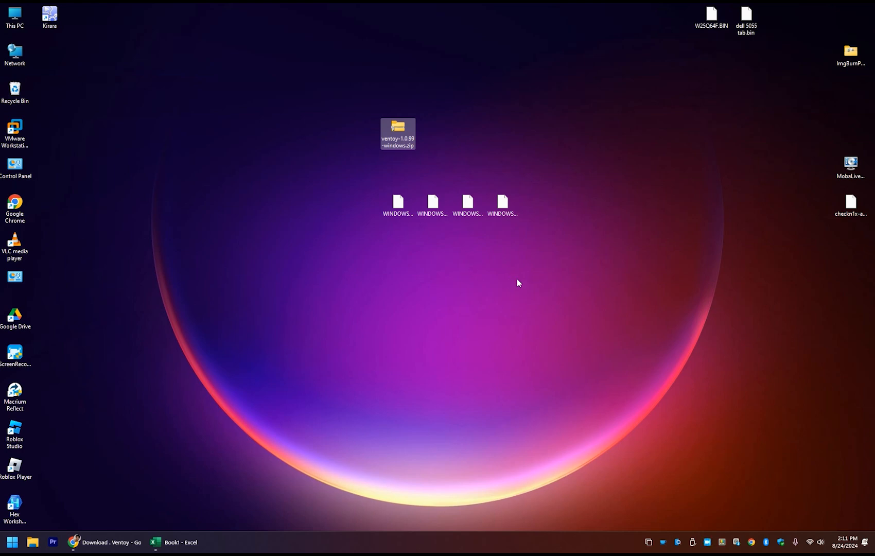
Step: Examine the full file names of the four Windows ISO images on the desktop
click(571, 279)
click(385, 214)
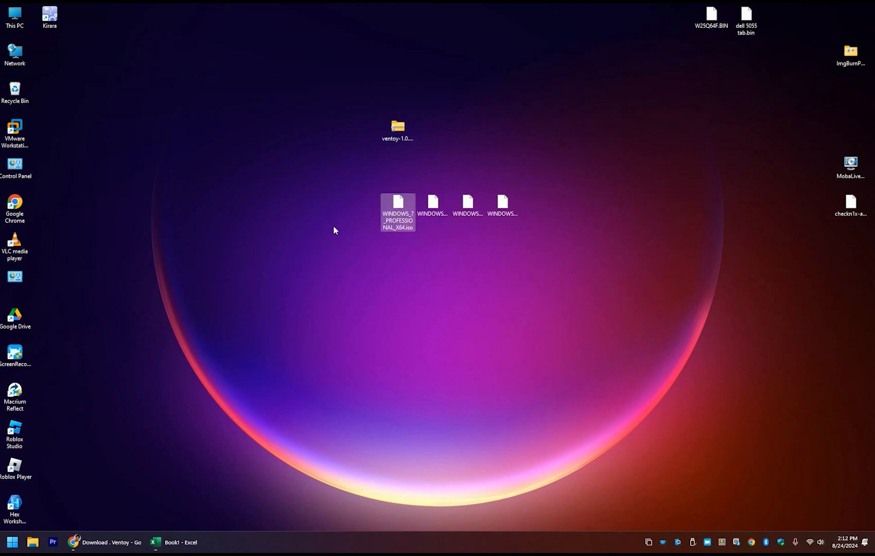
click(426, 212)
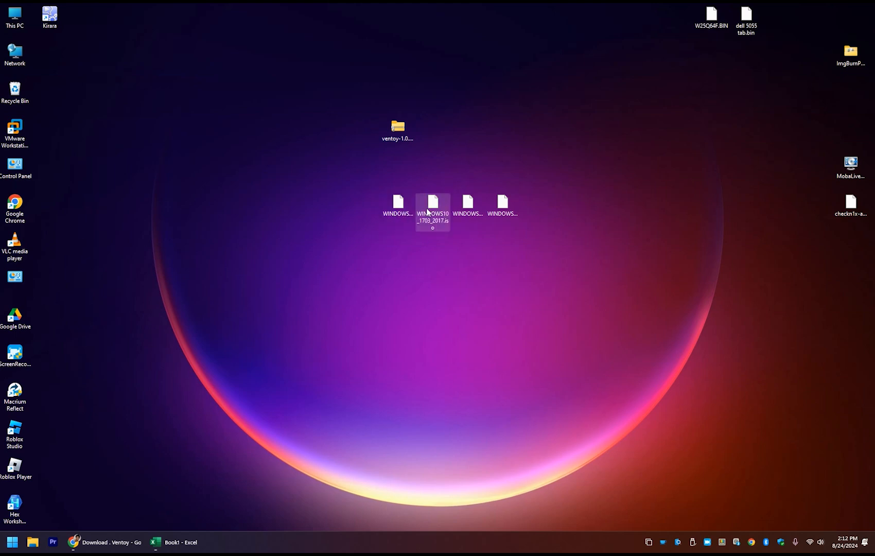
click(398, 209)
key(Right)
click(468, 216)
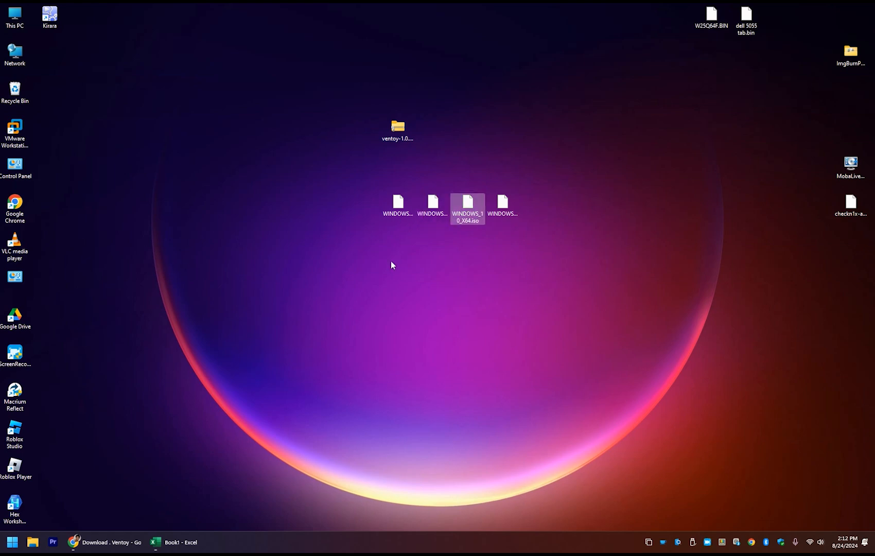
key(Right)
drag(576, 241, 310, 189)
click(695, 221)
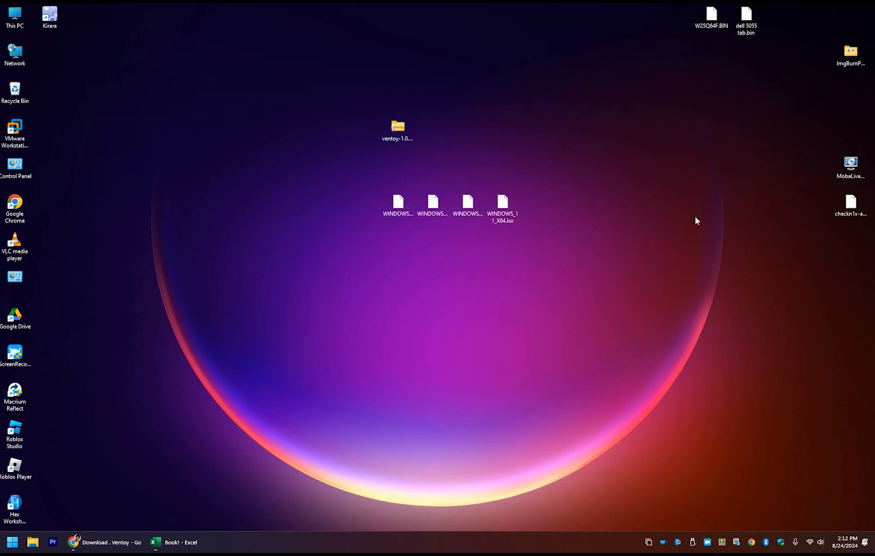
Step: Switch to Chrome, view the Ventoy download page from the search results, and minimize the browser
click(121, 545)
click(8, 32)
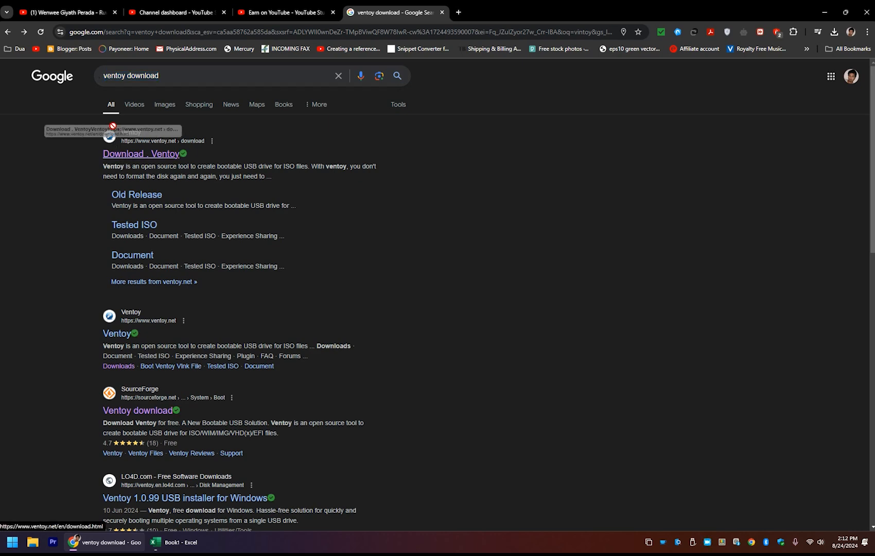
click(136, 154)
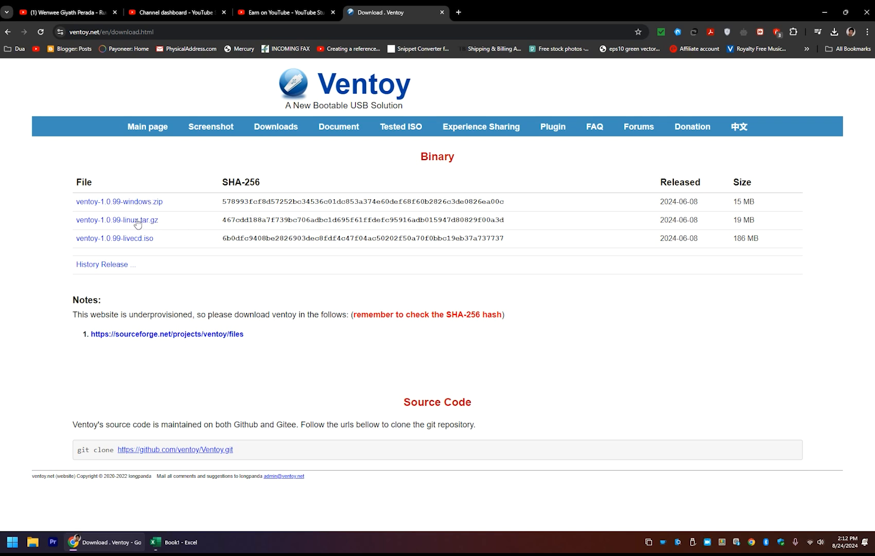
click(825, 13)
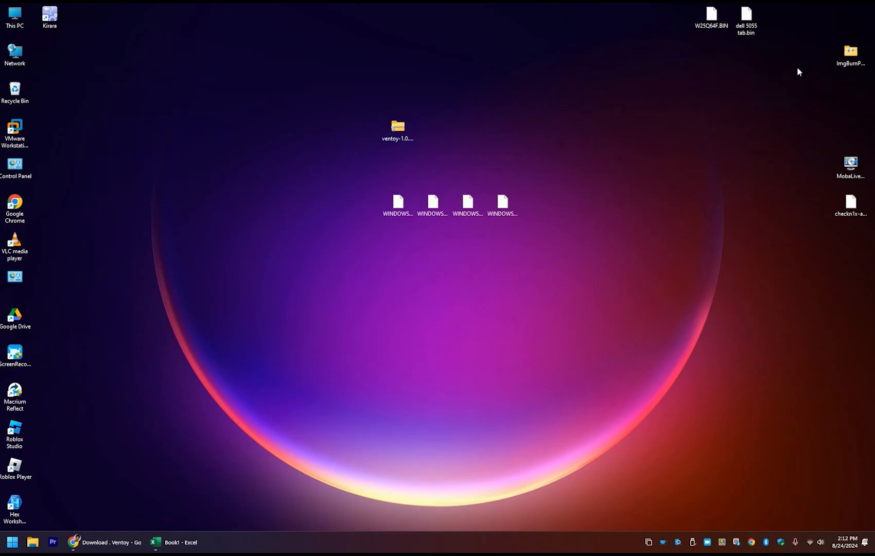
Step: Extract ventoy-1.0.99-windows.zip to its default desktop folder and place the extracted folder near the ISO files
drag(398, 130, 589, 199)
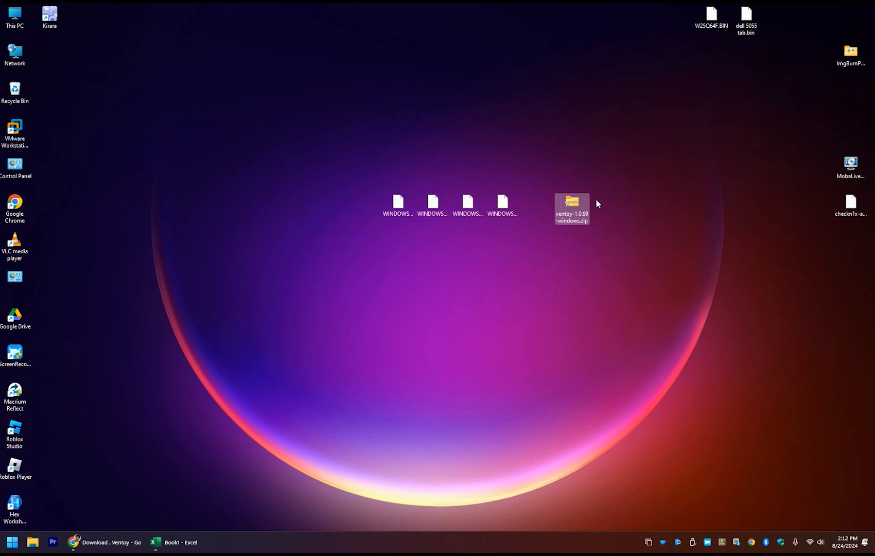
right_click(579, 203)
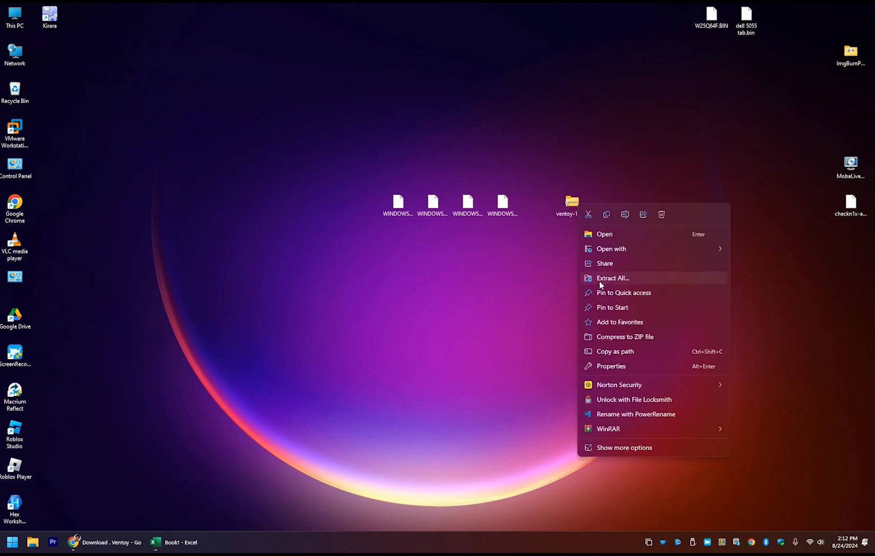
click(599, 281)
click(517, 360)
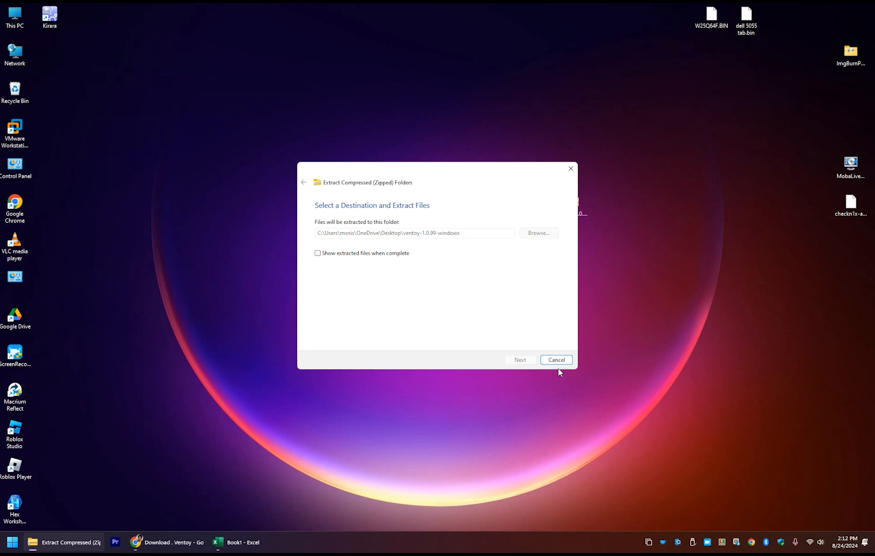
drag(51, 55, 539, 168)
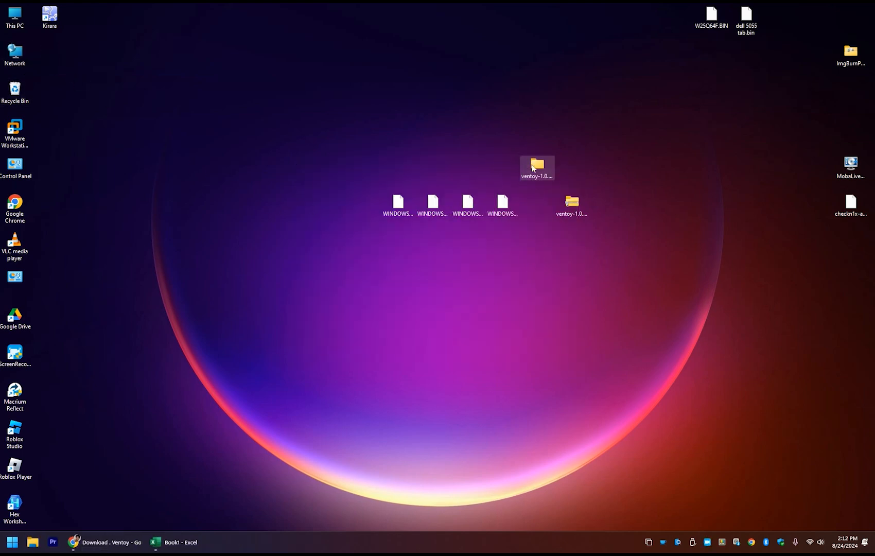
Step: Open the ventoy-1.0.99 folder inside the extracted folder and restore its window to a smaller size
double_click(535, 166)
click(103, 85)
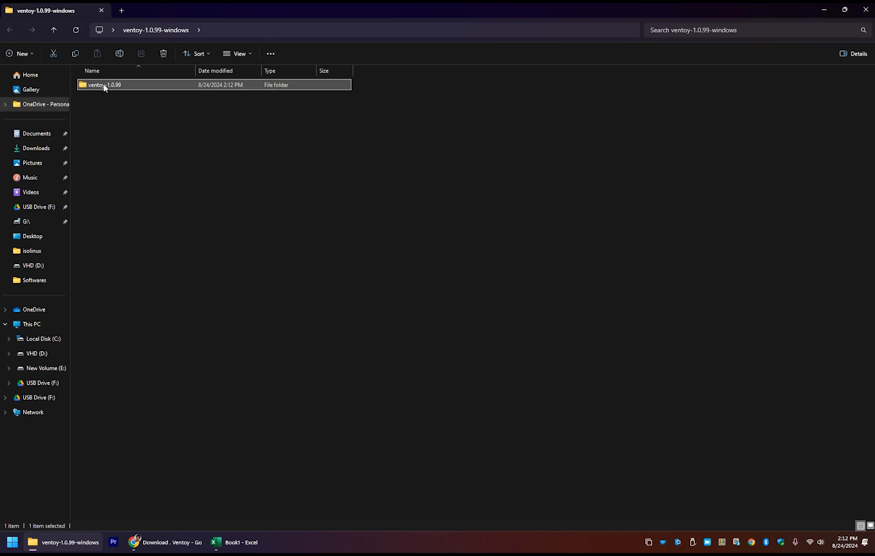
double_click(104, 85)
drag(170, 10, 473, 209)
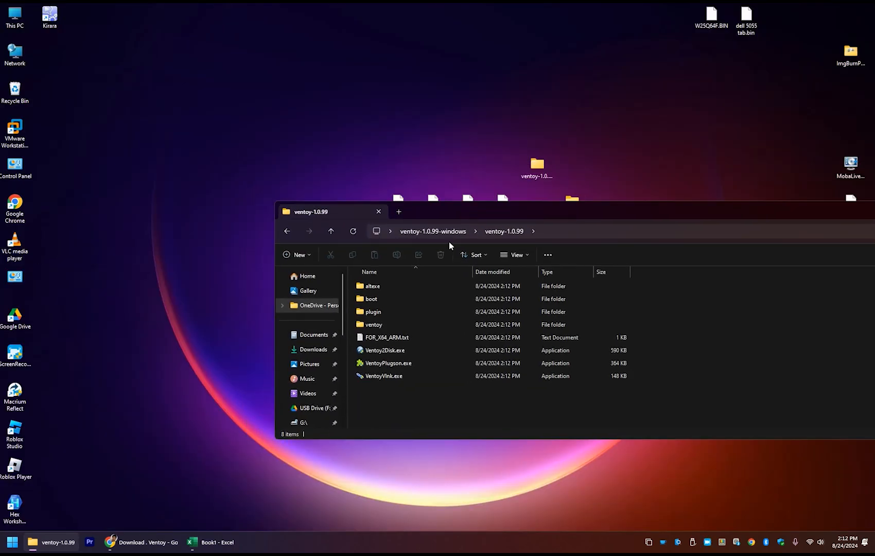
Step: Open This PC to check the USB drive's capacity, and move its window to the lower part of the desktop
double_click(15, 16)
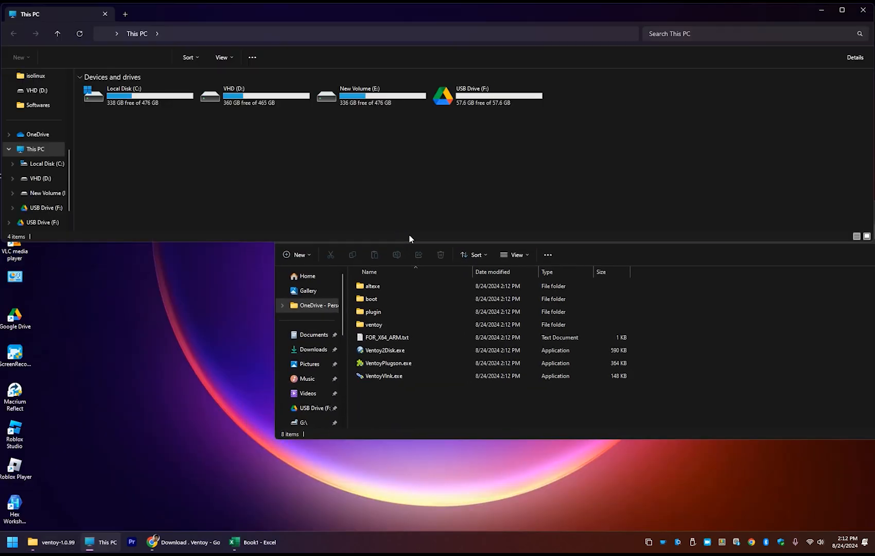
double_click(512, 19)
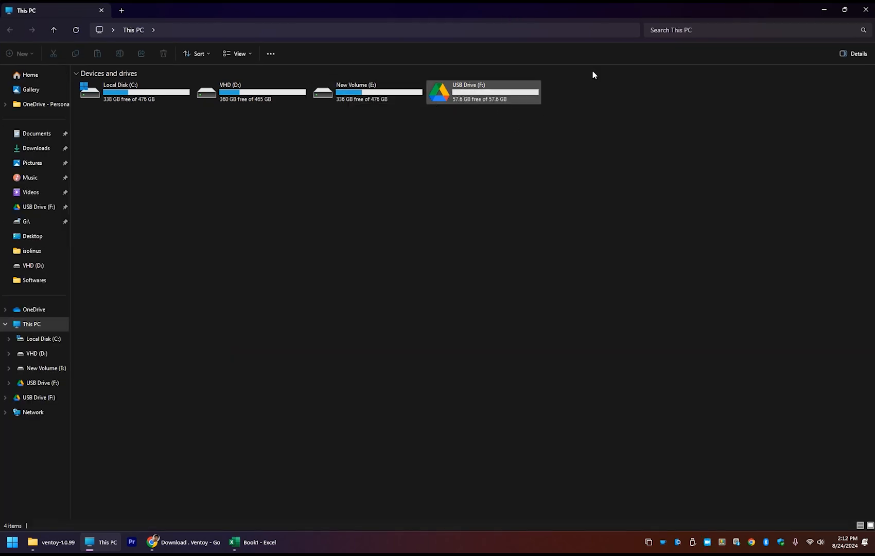
click(836, 12)
drag(749, 12, 695, 336)
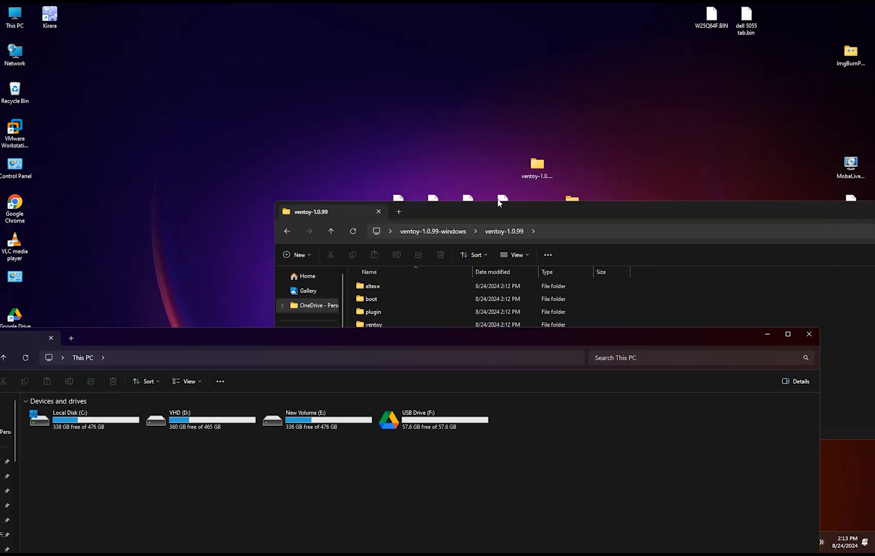
Step: Uncover the four Windows ISO files on the desktop and check their combined size in their properties
drag(521, 214, 536, 333)
drag(357, 185, 523, 233)
key(Return)
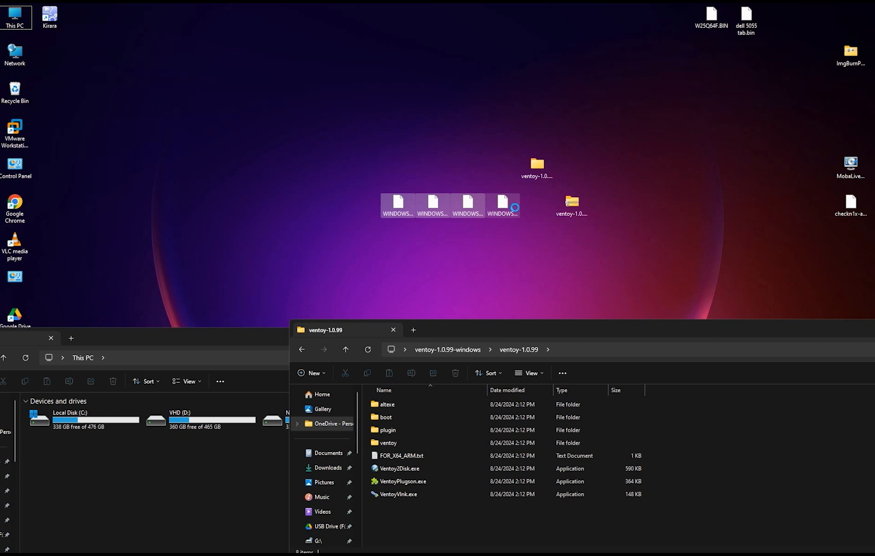
right_click(515, 207)
click(555, 427)
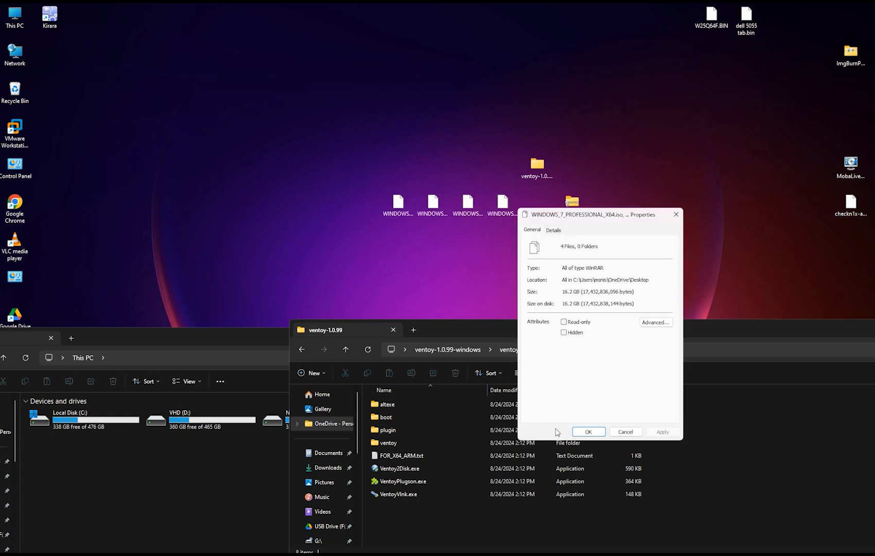
drag(562, 291, 582, 292)
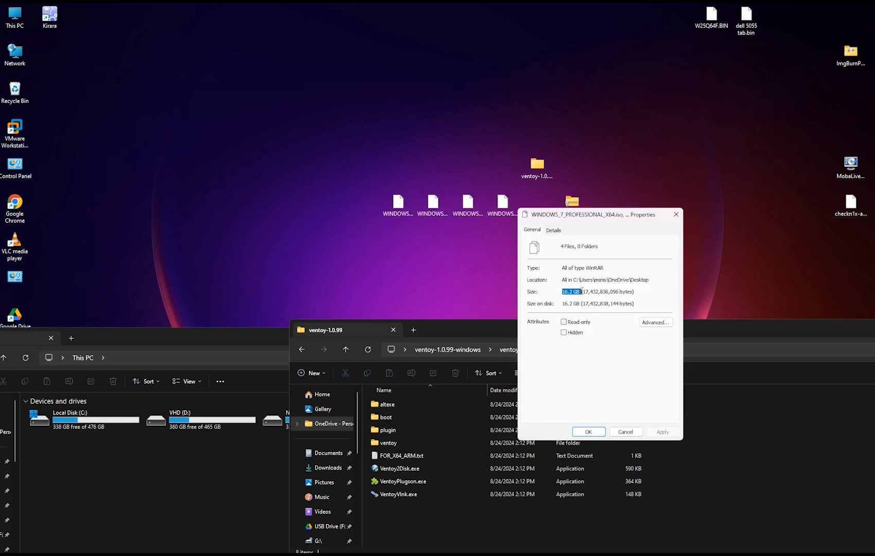
click(626, 432)
Step: View the contents of USB Drive (F:), return to the drive list, and shrink the window beside the ISO files
drag(250, 333, 316, 186)
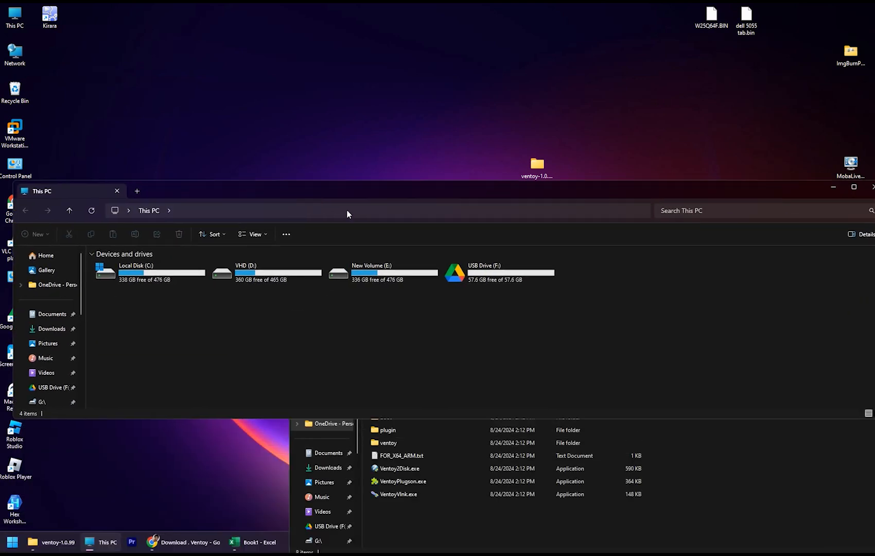
double_click(499, 279)
click(24, 211)
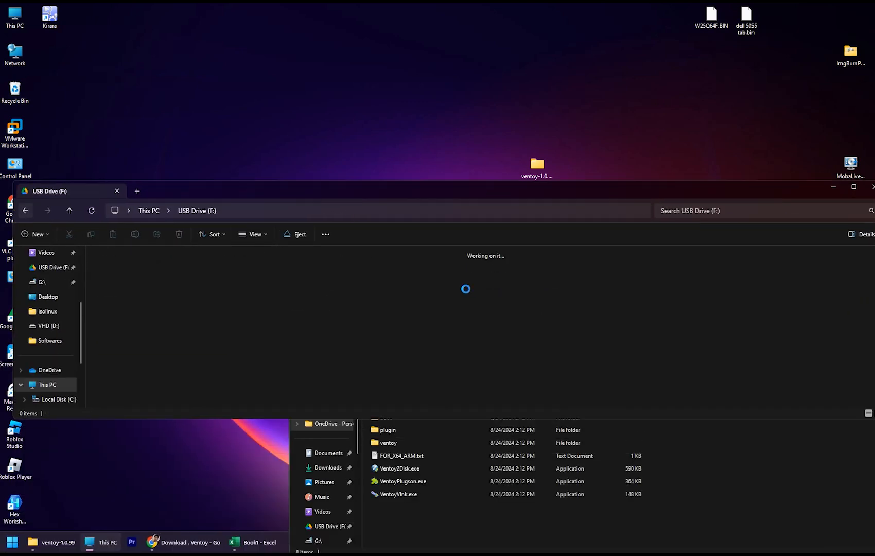
drag(546, 195, 506, 283)
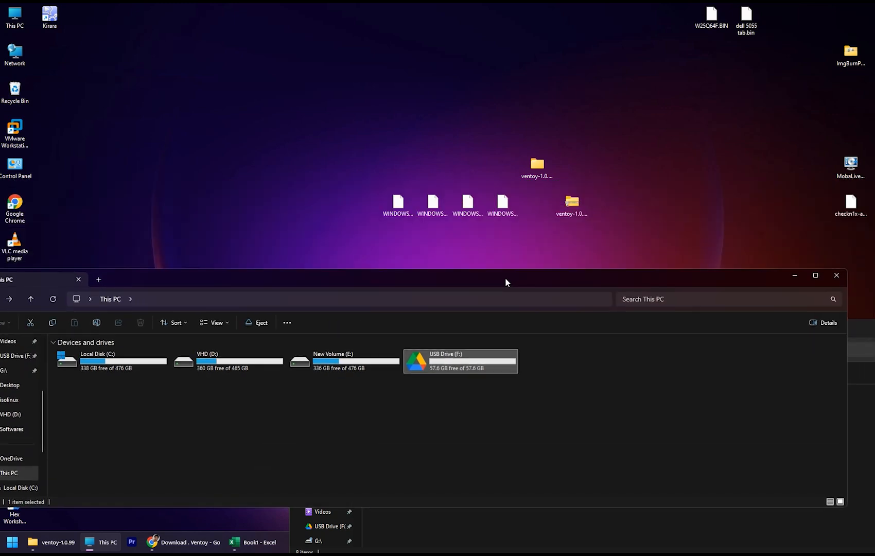
drag(845, 297, 372, 298)
drag(264, 275, 252, 51)
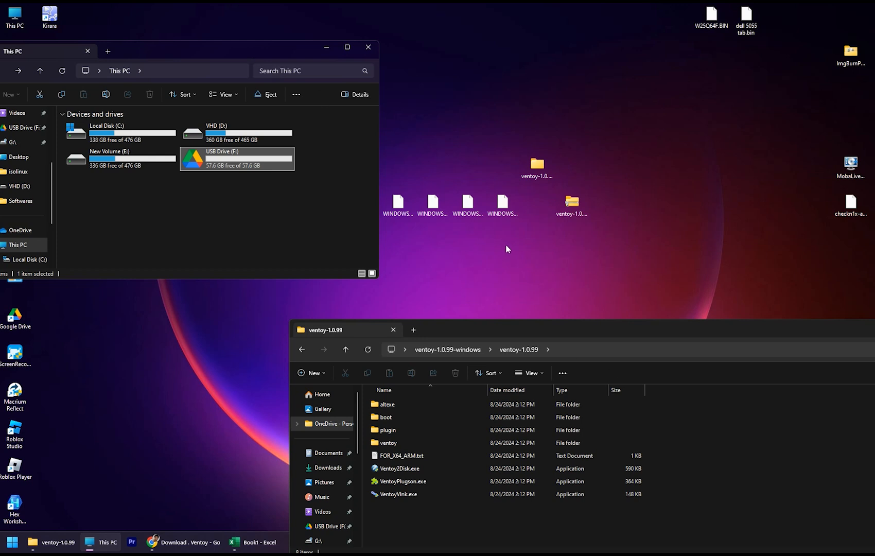
Step: Highlight the four Windows ISO files on the desktop, clear the selection, and close the This PC window
drag(522, 248, 401, 189)
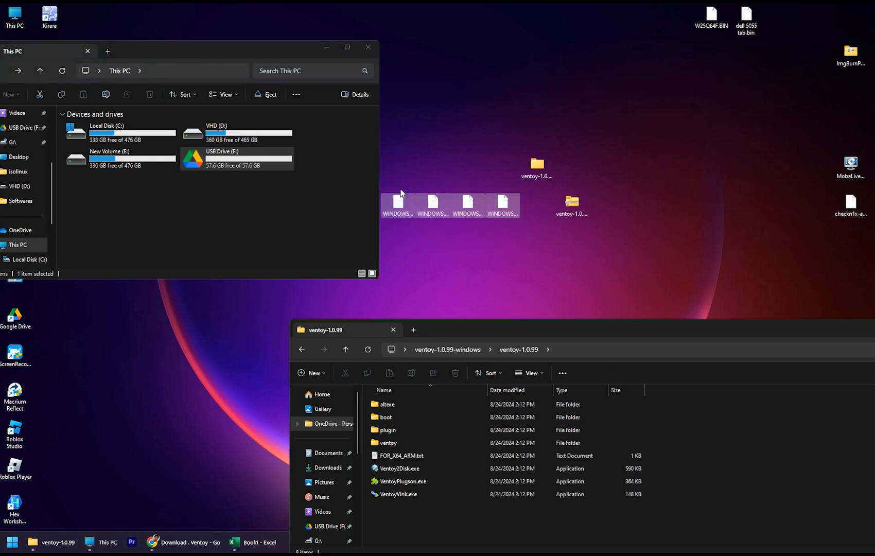
click(451, 250)
click(368, 47)
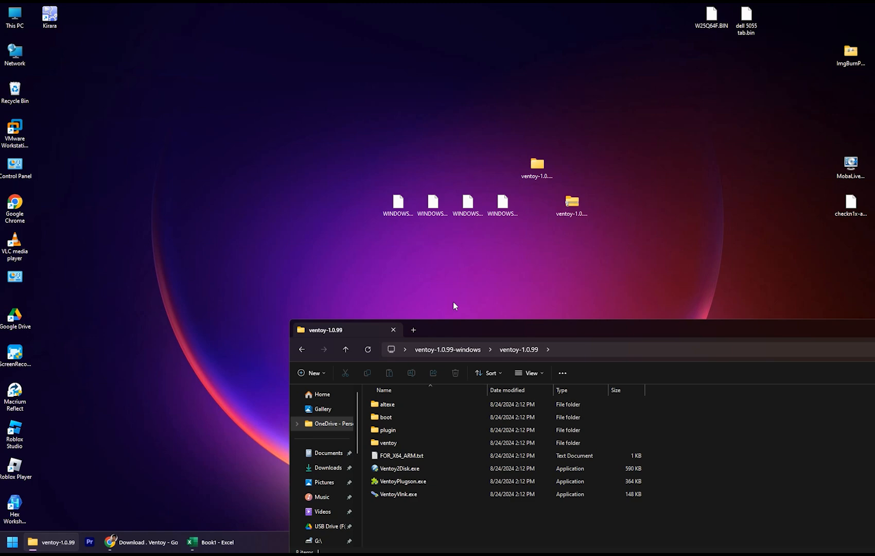
Step: Run Ventoy2Disk.exe from the ventoy-1.0.99 folder and close the folder window
drag(447, 329, 400, 106)
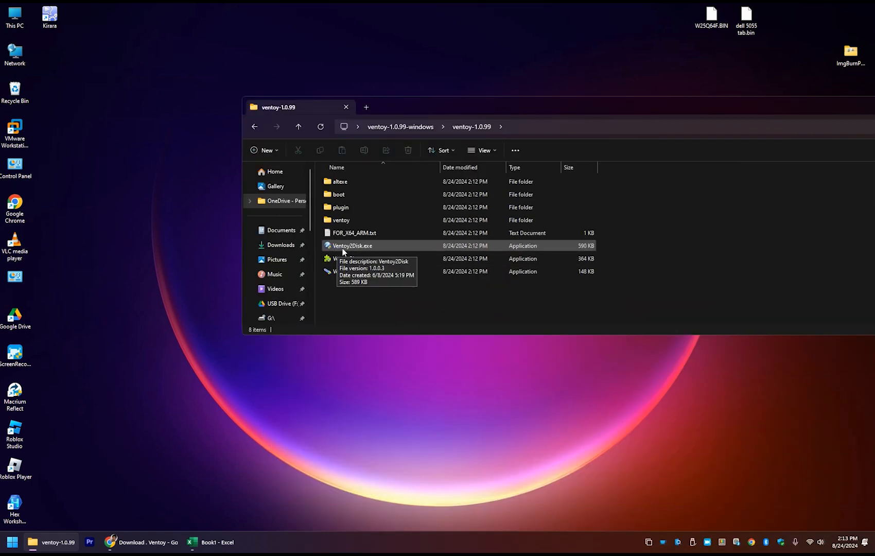
double_click(342, 248)
drag(728, 102, 515, 186)
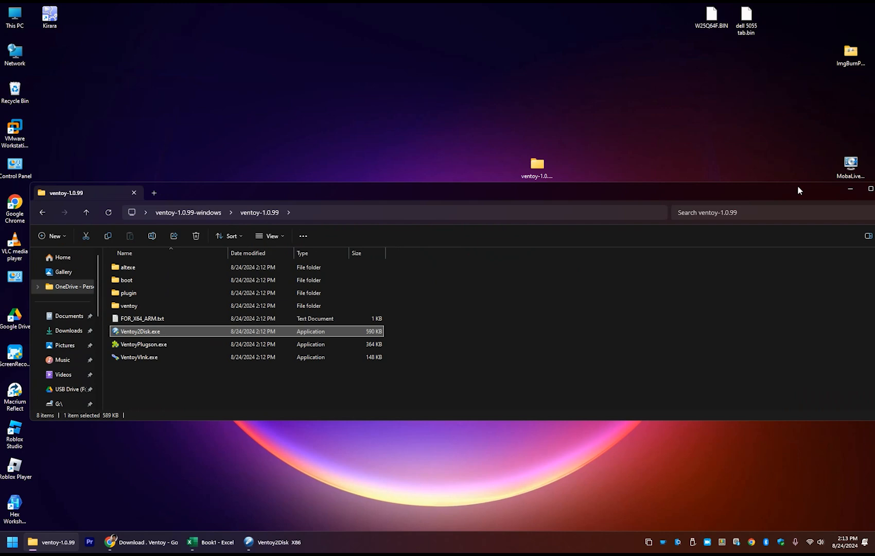
double_click(793, 187)
click(866, 9)
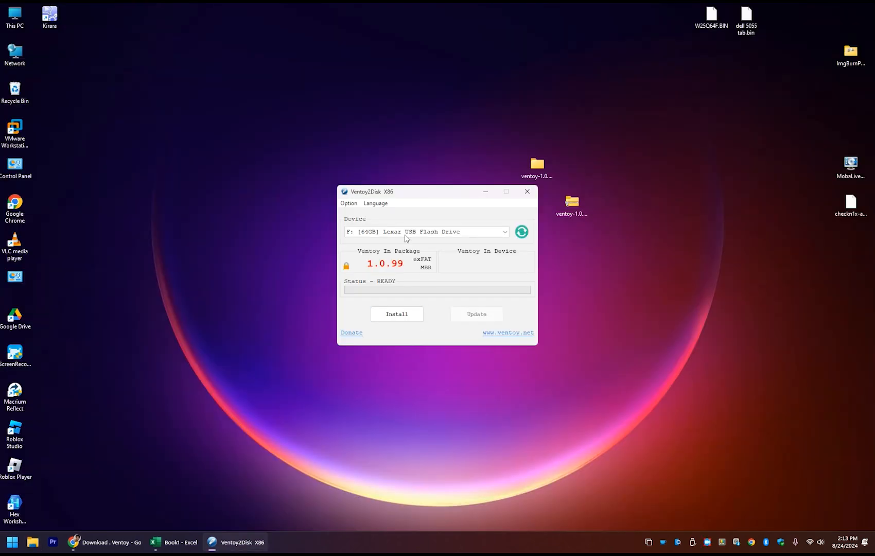
Step: Install Ventoy on the 64GB Lexar USB flash drive (F:), accept both format warnings, and close Ventoy2Disk when finished
click(377, 234)
click(379, 241)
click(397, 314)
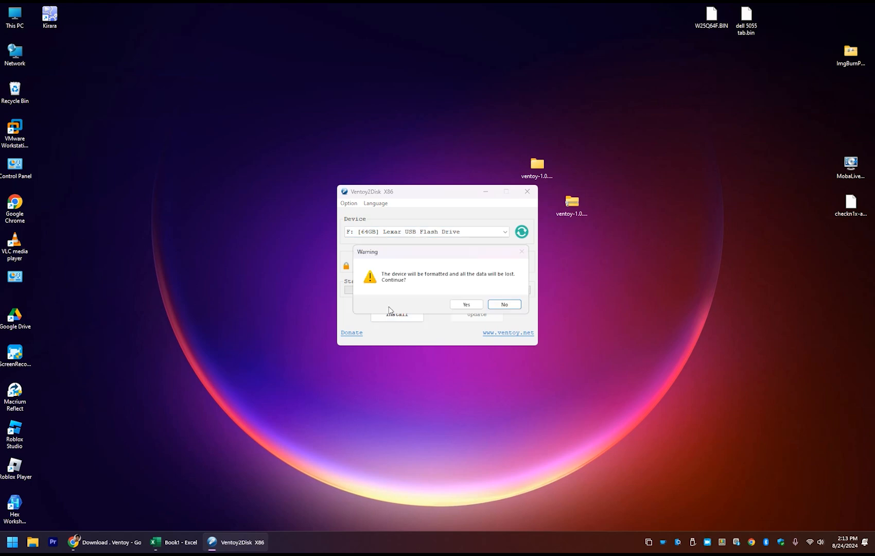
click(465, 304)
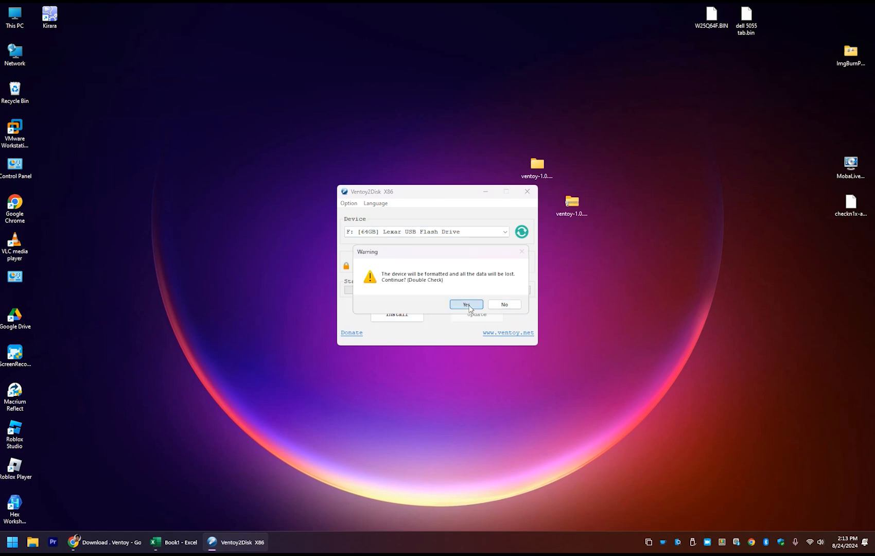
click(466, 305)
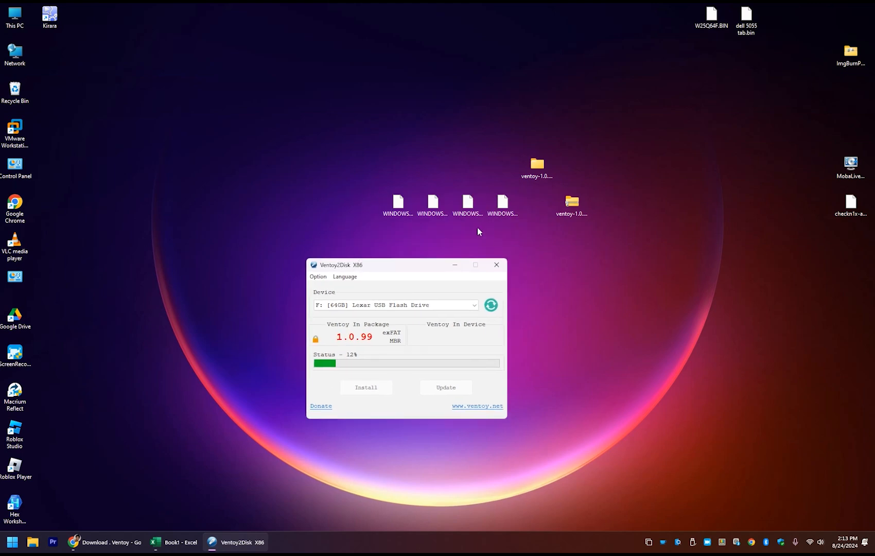
drag(427, 273, 431, 255)
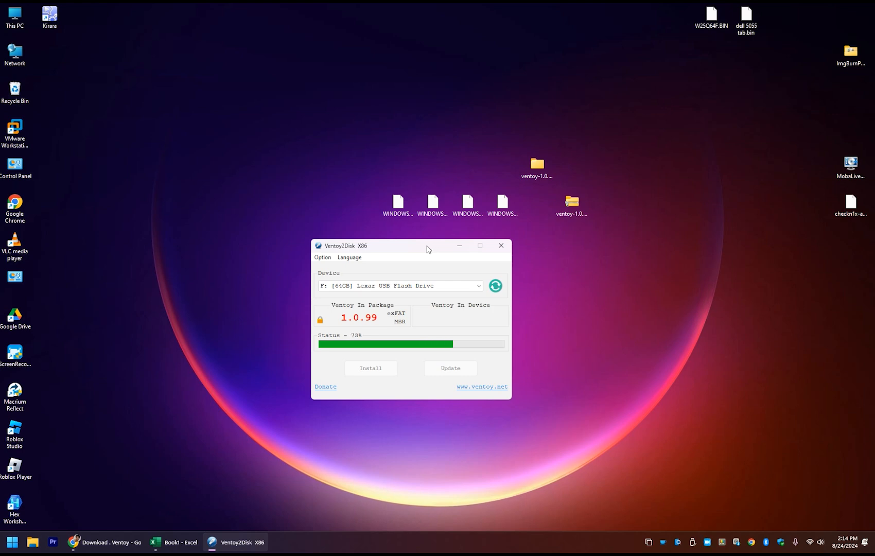
click(500, 304)
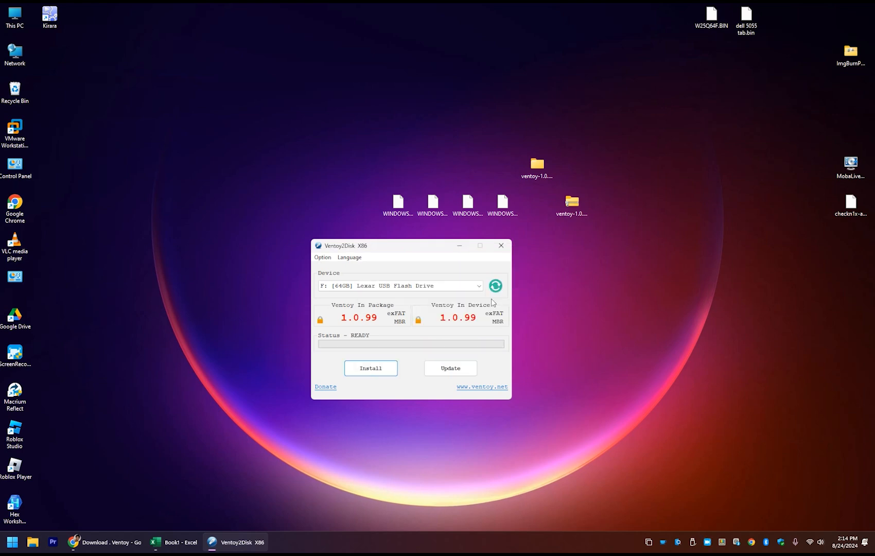
click(502, 246)
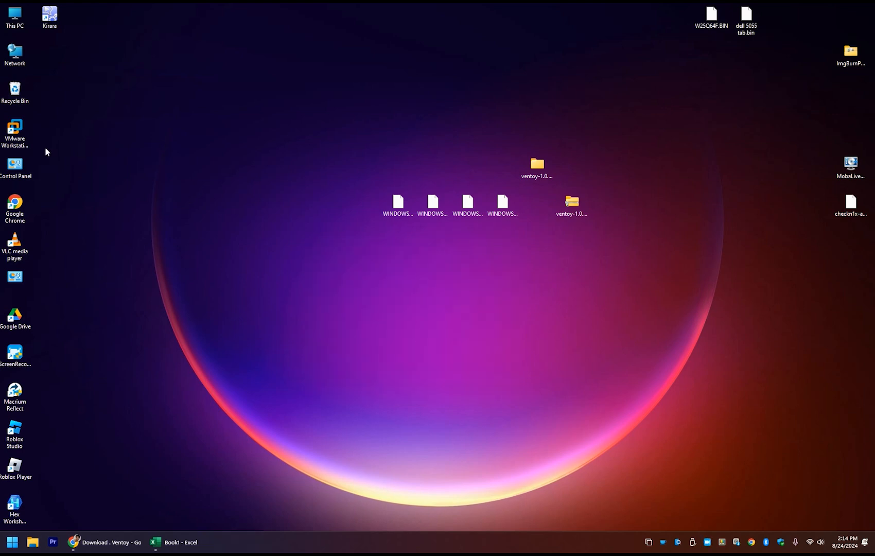
Step: Open Computer Management from the Control Panel's Windows Tools, close the Control Panel windows, and move Computer Management to mid-screen
double_click(15, 165)
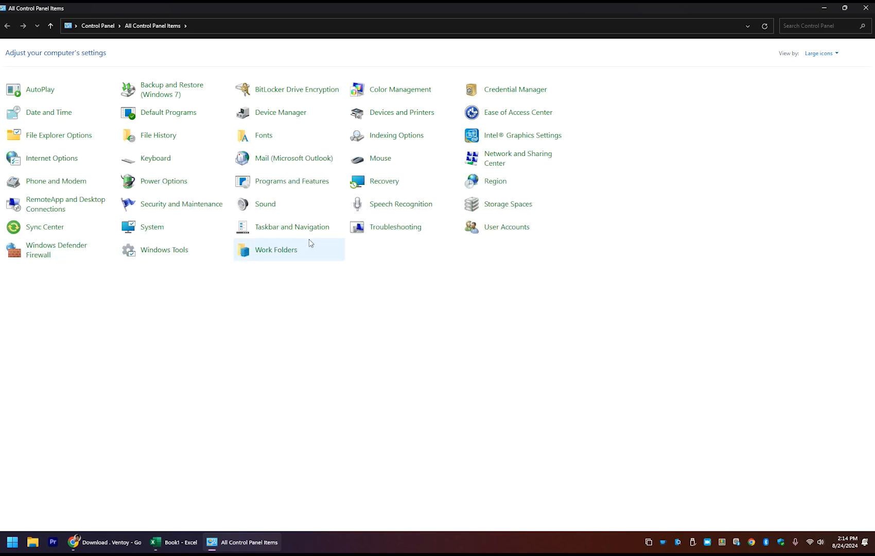
click(146, 252)
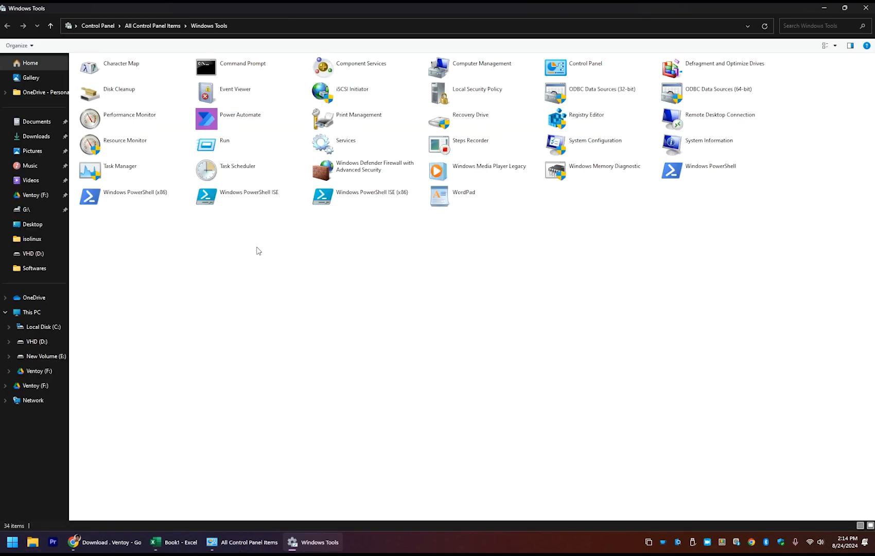
click(474, 72)
click(866, 8)
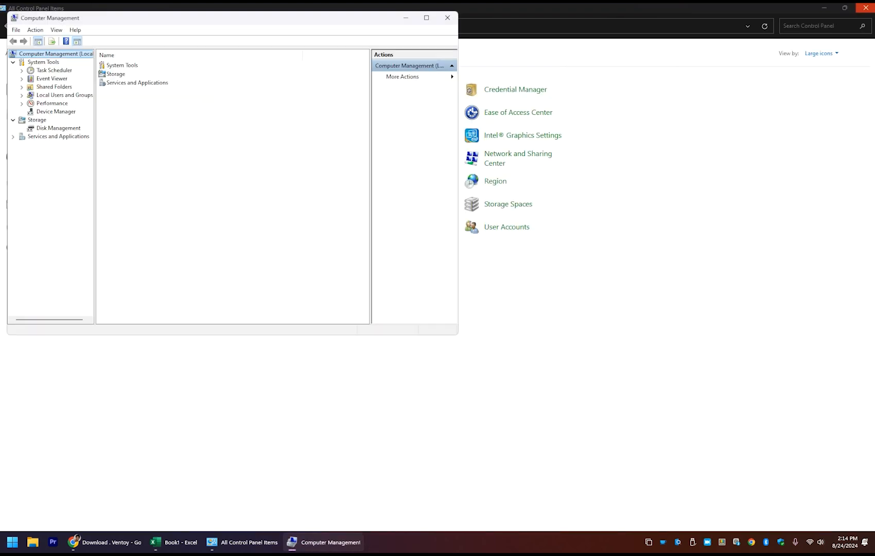
click(866, 8)
drag(364, 19, 590, 108)
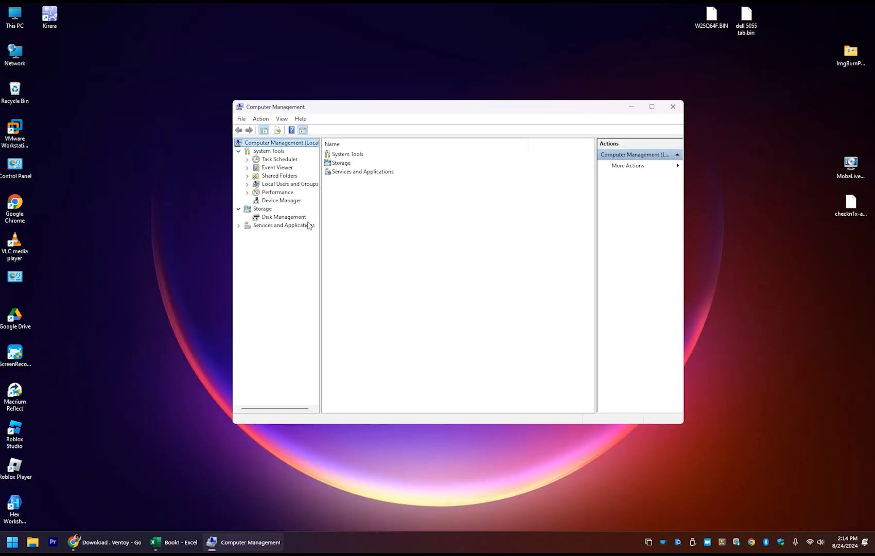
Step: View the flash drive's partitions in a maximized Disk Management window, and minimize it when finished
click(283, 220)
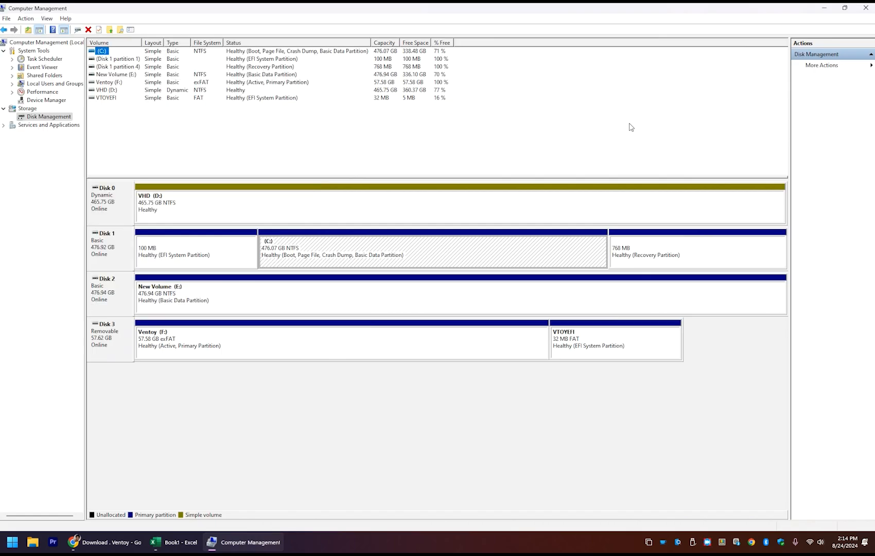
click(652, 107)
click(823, 8)
Step: Open the Ventoy (F:) drive, place its window below the desktop ISO files, and copy the four Windows ISO files onto it
double_click(15, 17)
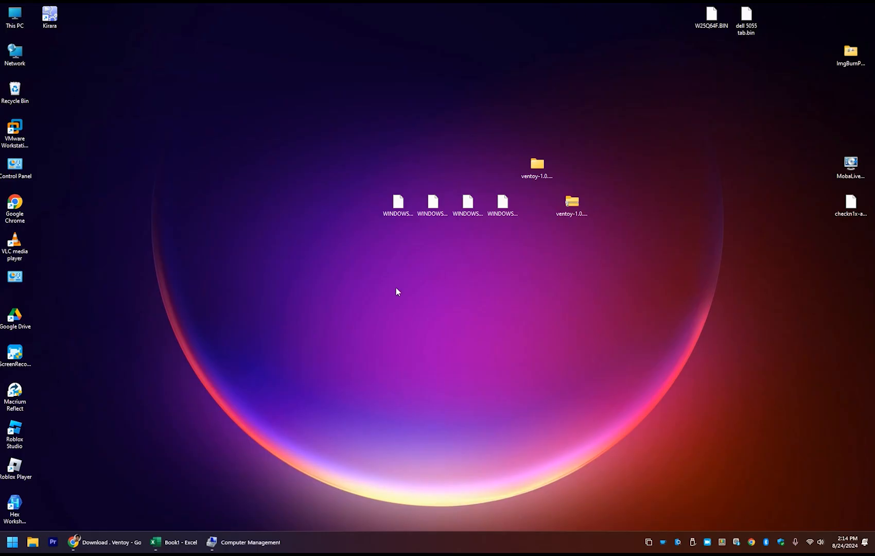
double_click(491, 95)
click(9, 30)
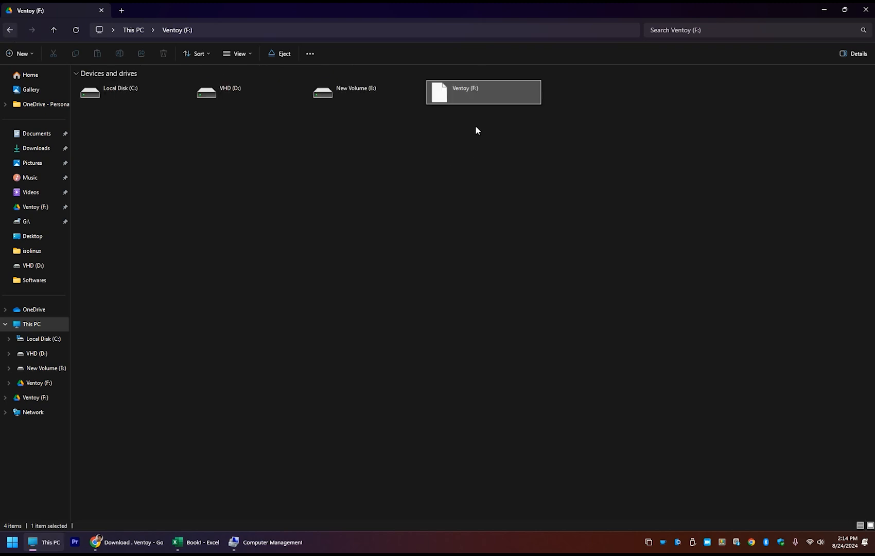
double_click(478, 94)
drag(482, 14, 587, 280)
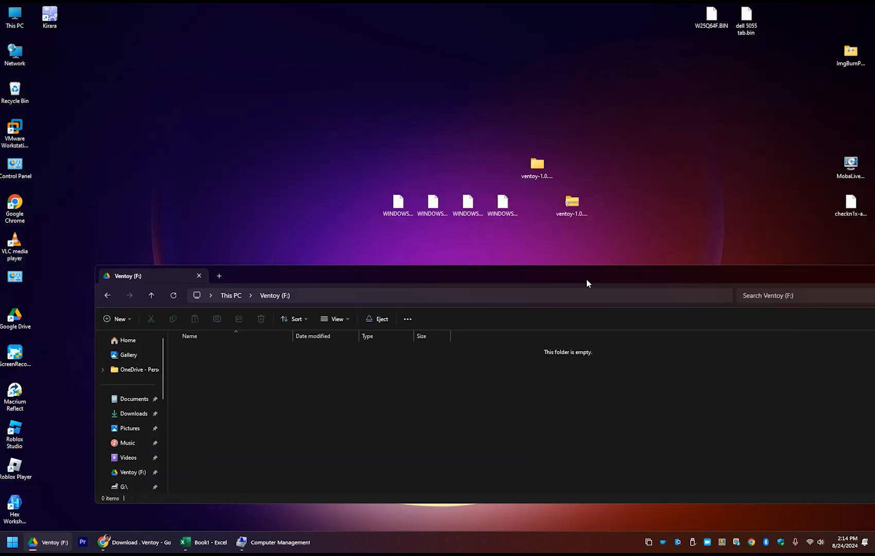
drag(340, 173, 425, 390)
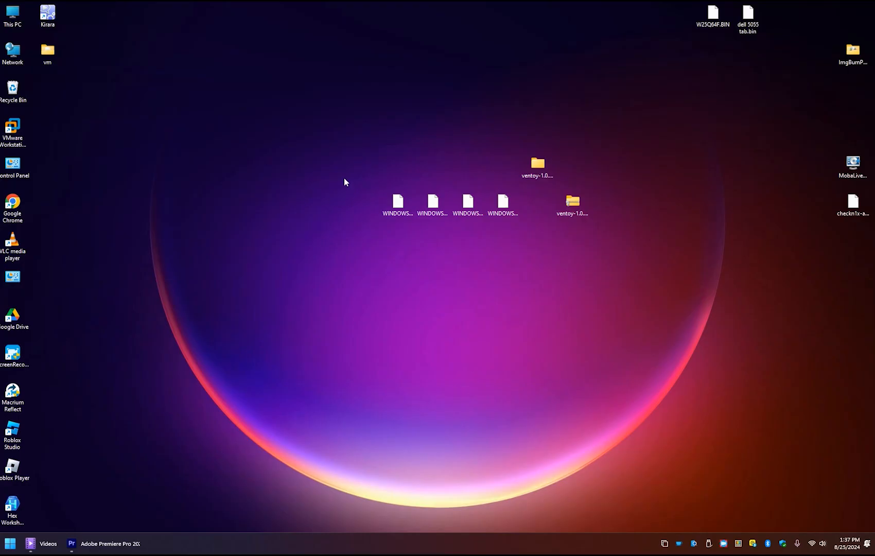
Step: Highlight the four desktop ISO files, open Ventoy (F:), and highlight the matching ISO copies there
drag(343, 177, 510, 223)
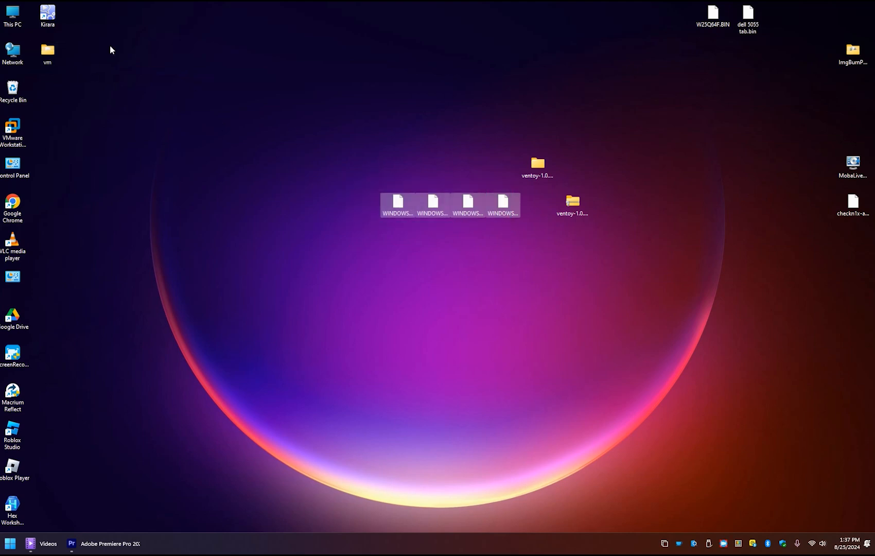
double_click(13, 16)
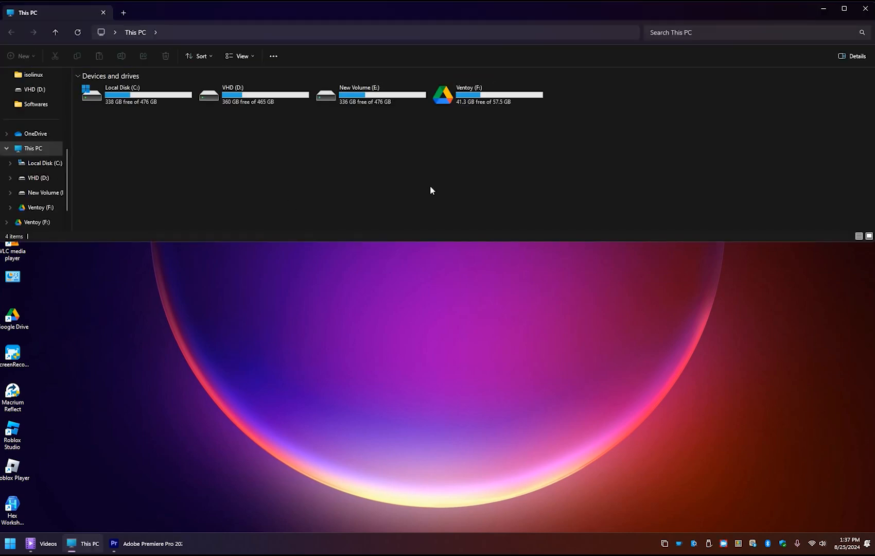
double_click(500, 102)
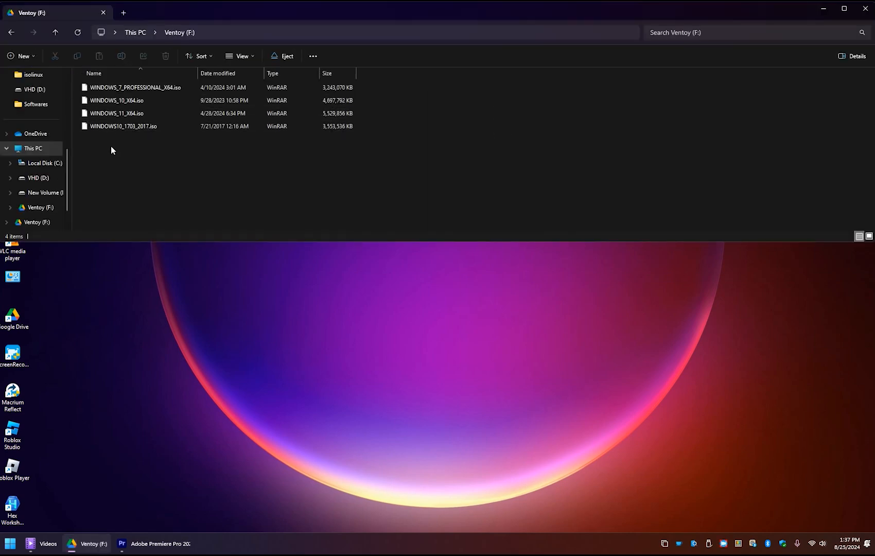
drag(111, 149, 85, 80)
drag(168, 22, 509, 186)
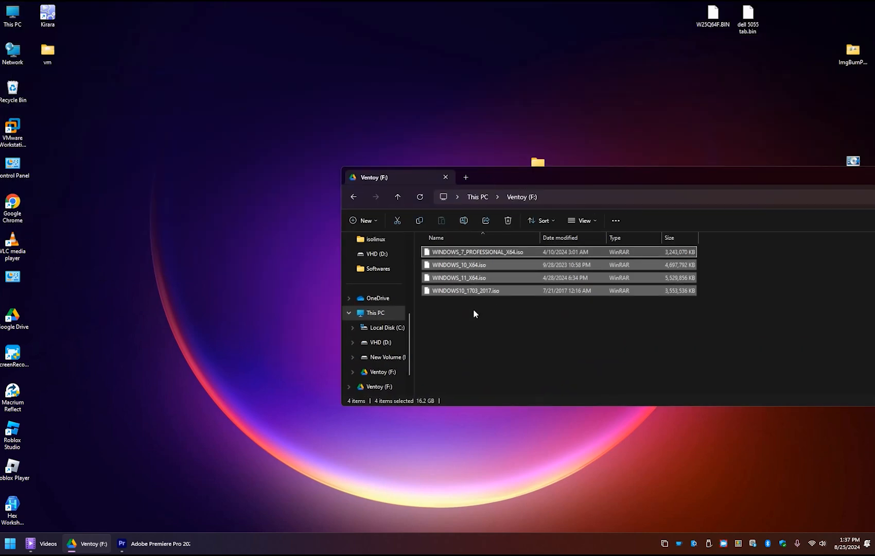
click(473, 316)
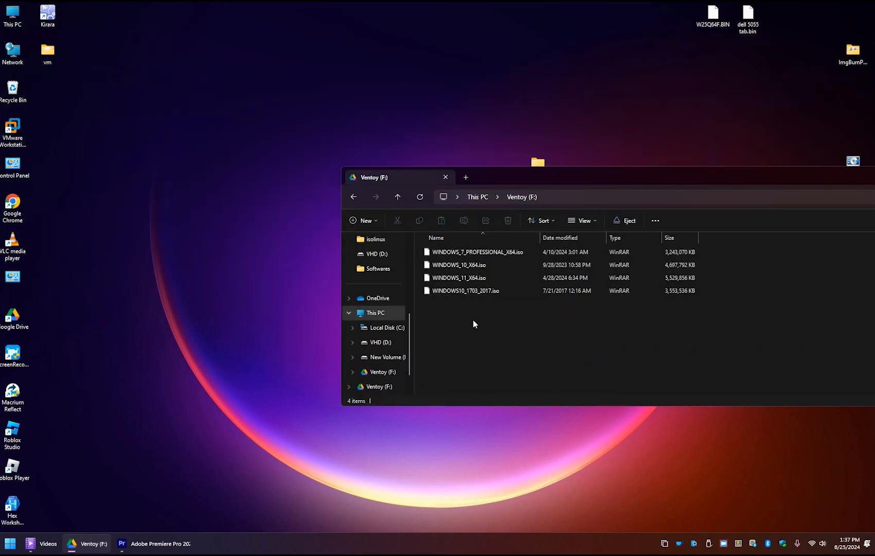
Step: Highlight the ISO files on the Ventoy drive, reopen it from the drive list, and highlight them once more
drag(472, 316, 408, 237)
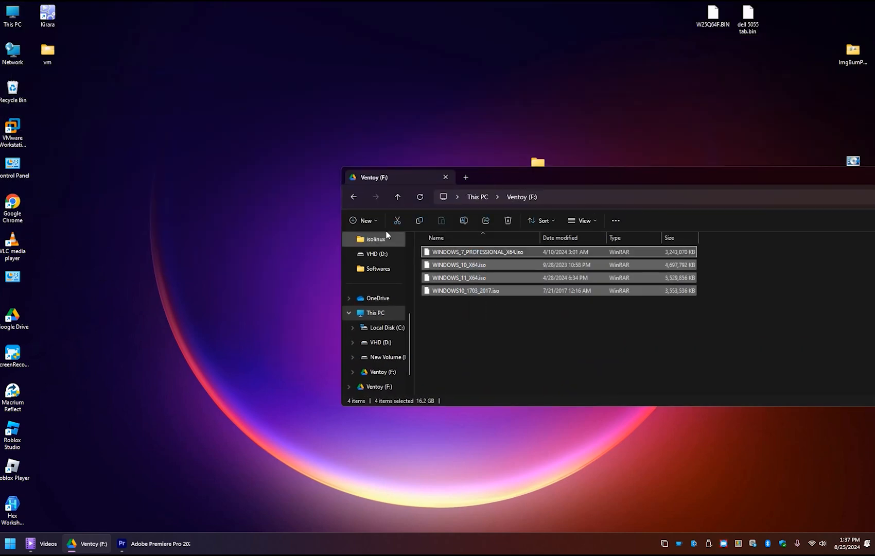
click(354, 196)
double_click(783, 257)
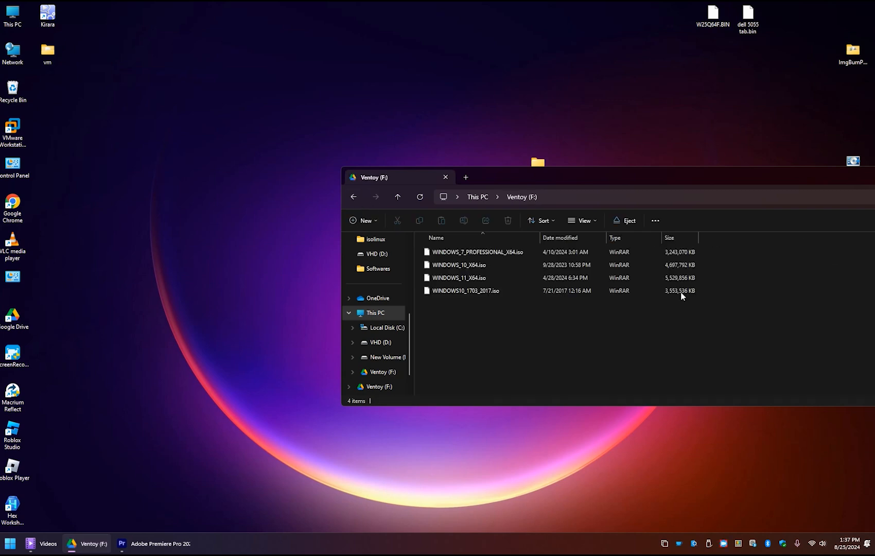
drag(474, 300, 472, 251)
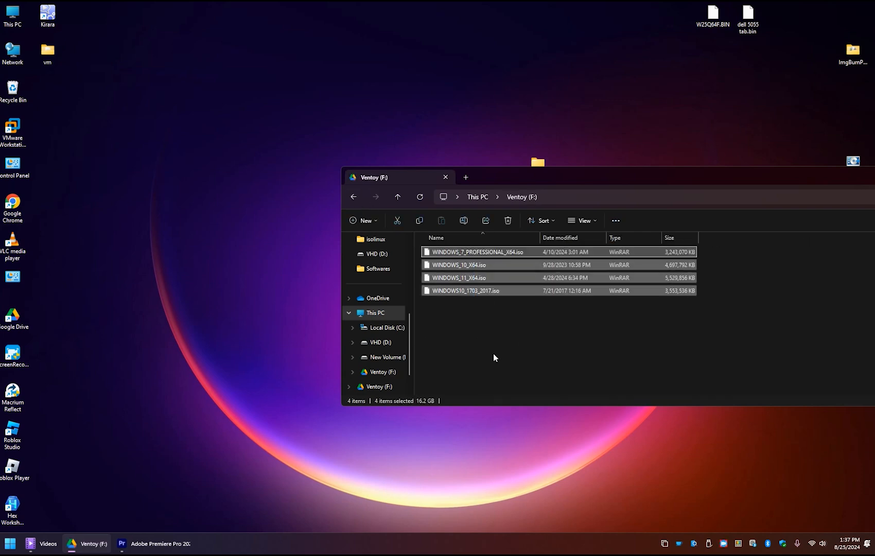
click(461, 307)
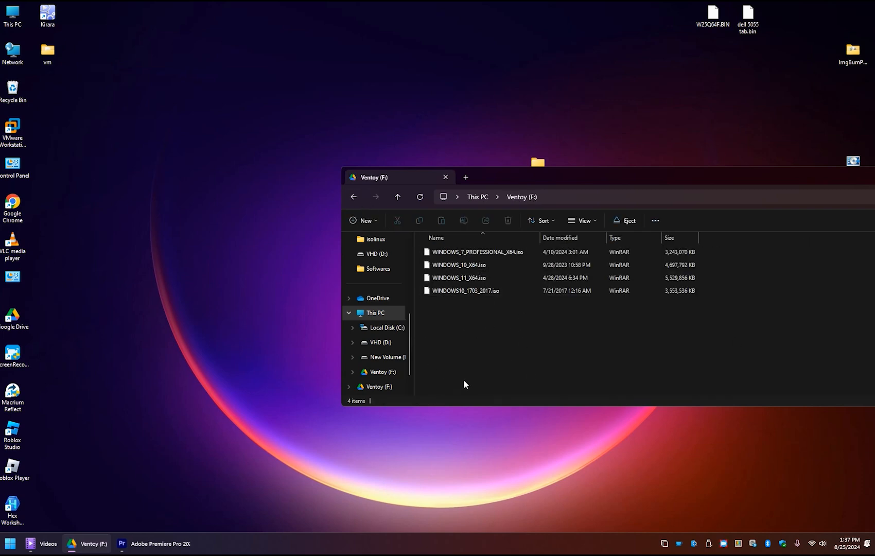
Step: Copy W25Q64F.BIN from the desktop to Ventoy (F:) and delete that copy from the drive
drag(651, 183, 571, 172)
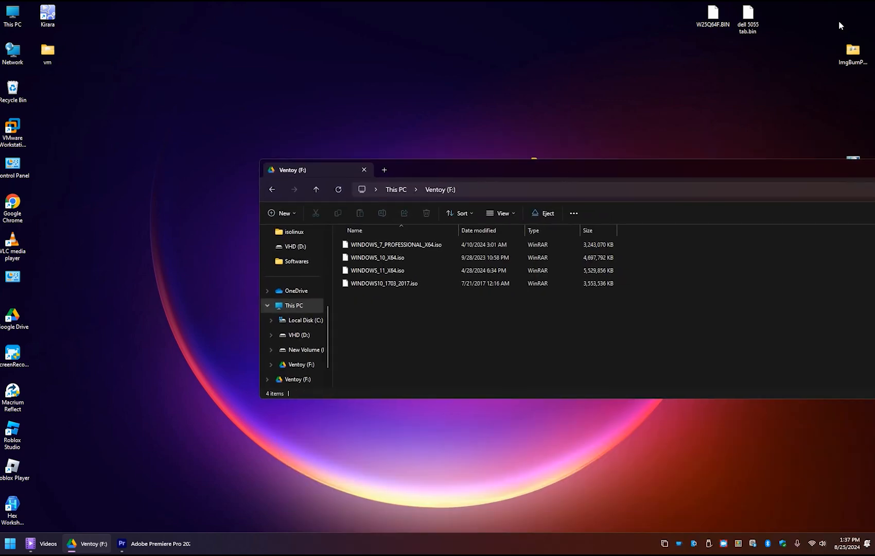
drag(713, 14, 368, 322)
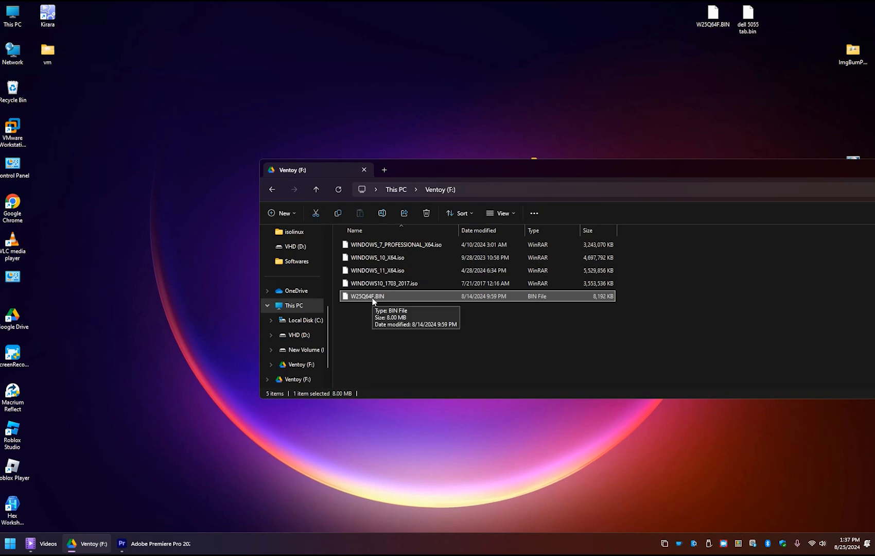
key(Delete)
click(485, 310)
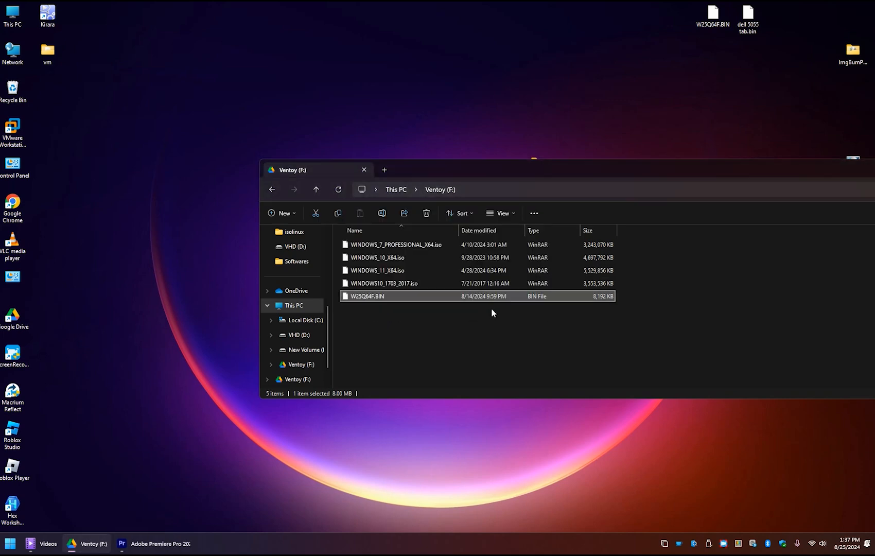
Step: Move the Ventoy (F:) window below the desktop ISO files and refresh the desktop
drag(473, 167, 441, 243)
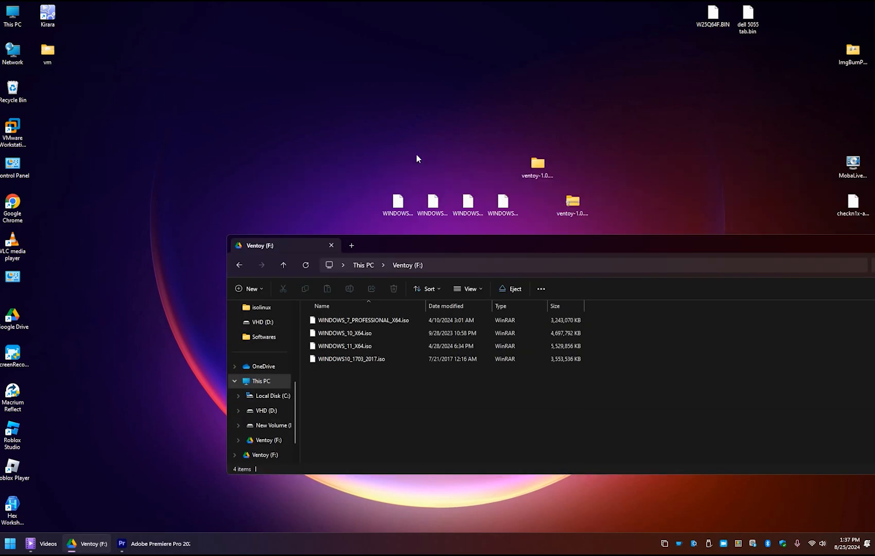
right_click(441, 144)
click(464, 185)
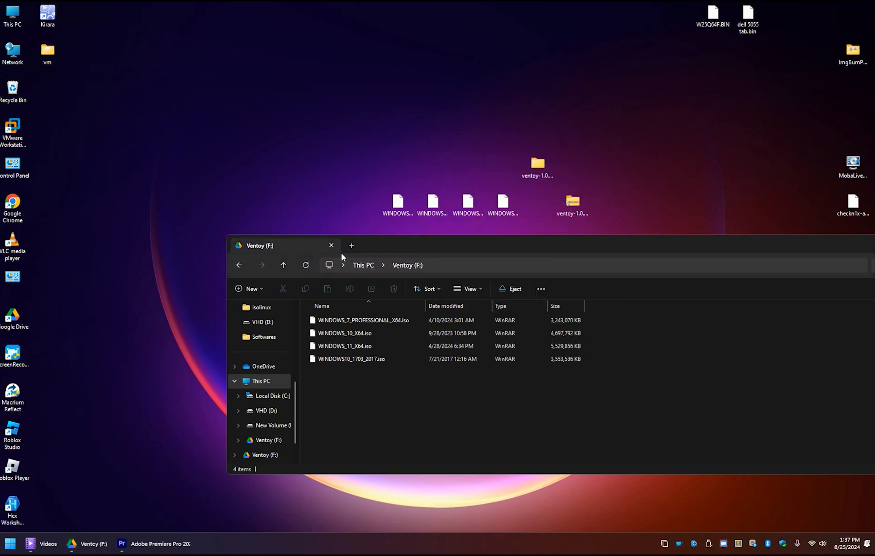
Step: Highlight the Windows 7 ISO, maximize the Ventoy (F:) window, highlight all four ISO files, and close the window
click(344, 322)
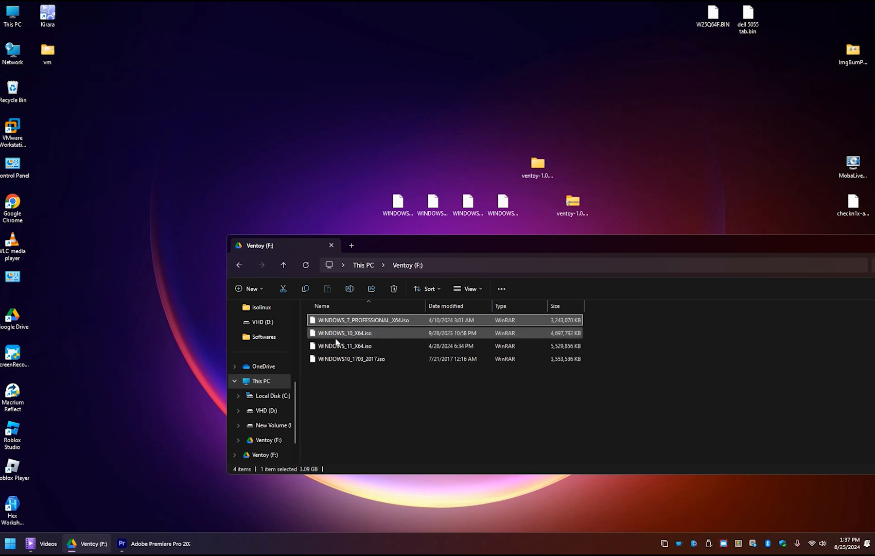
double_click(478, 249)
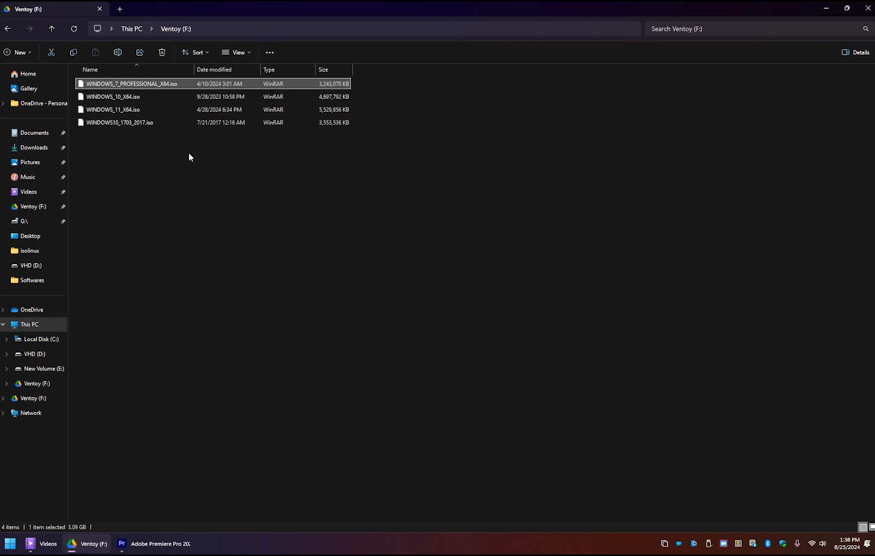
drag(141, 148, 142, 80)
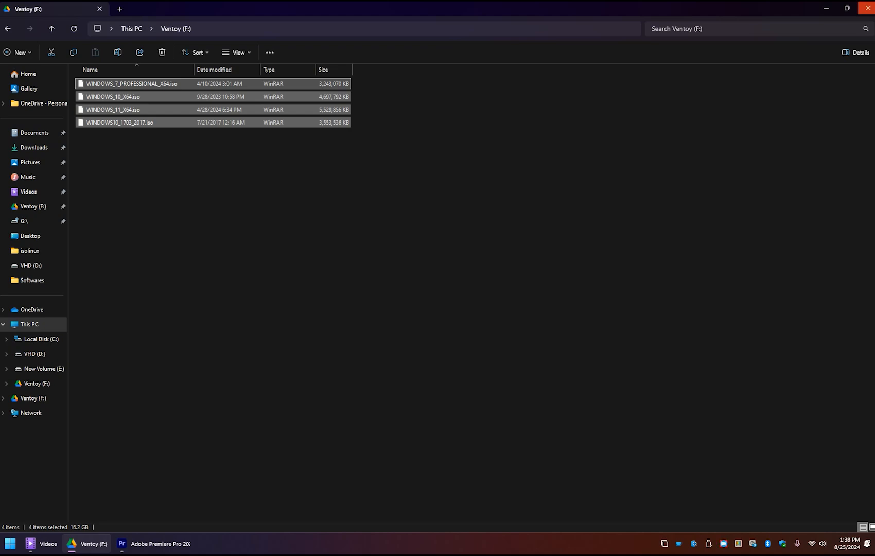
click(868, 8)
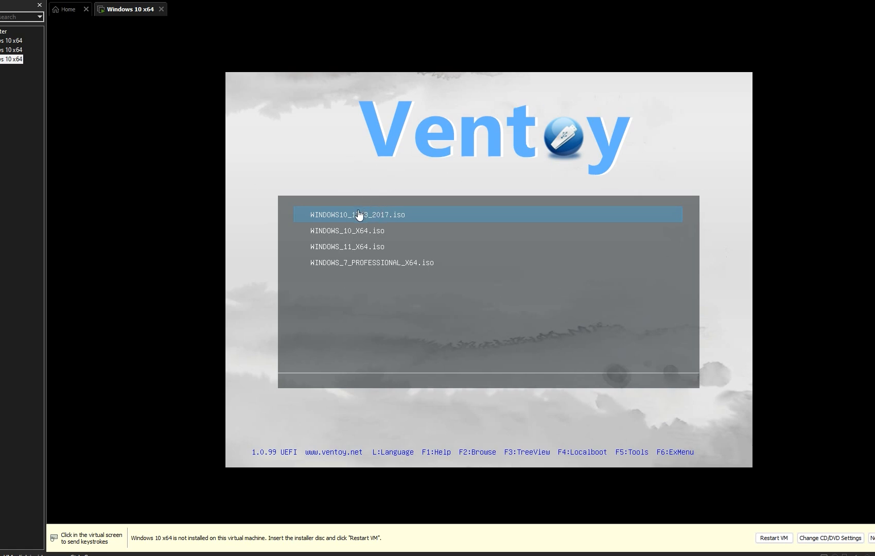
Step: Browse the Ventoy boot menu in the virtual machine down to WINDOWS_7_PROFESSIONAL_X64.iso and back to the first entry
click(481, 173)
key(Down)
key(Down)
key(Down)
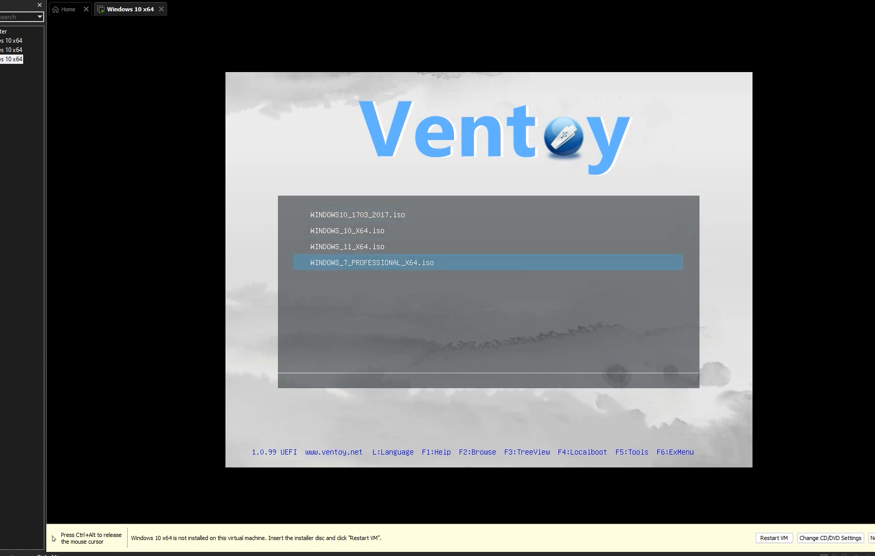
key(Up)
key(Up)
key(Up)
Step: Boot WINDOWS_7_PROFESSIONAL_X64.iso in normal mode, continue the boot from CD or DVD, and release the cursor from the virtual machine
key(Down)
key(Down)
key(Down)
key(Return)
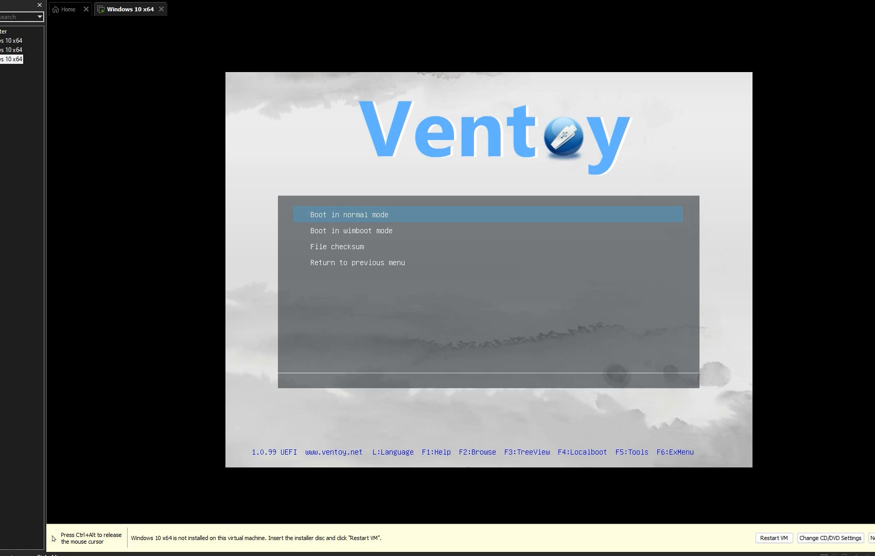
key(Down)
key(Up)
key(Return)
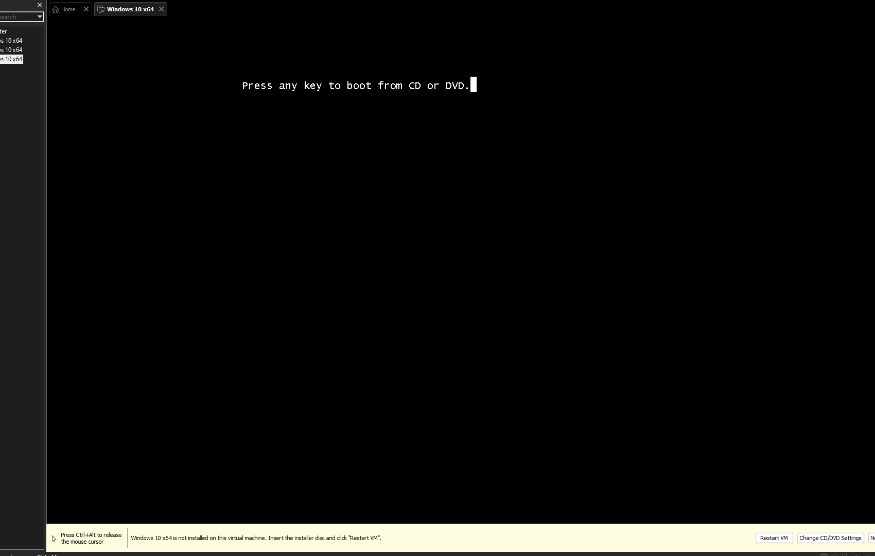
key(Return)
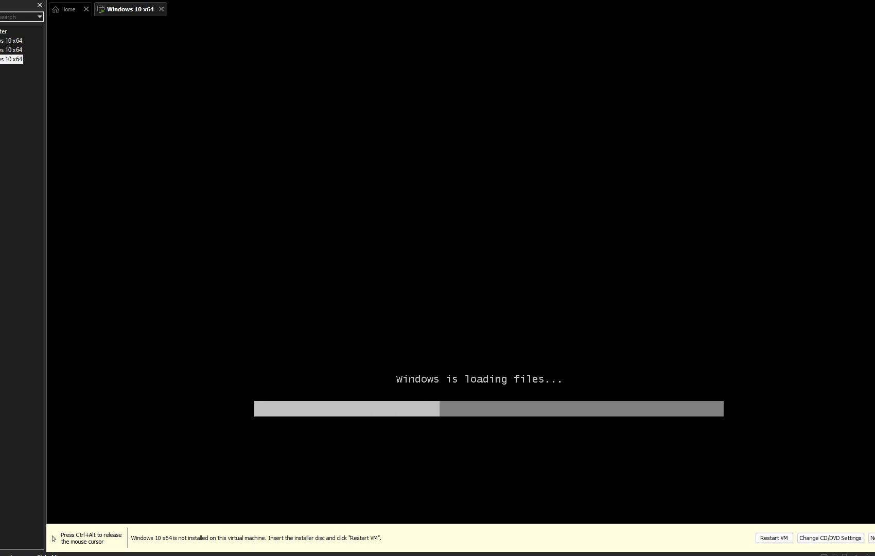
key(ctrl+alt)
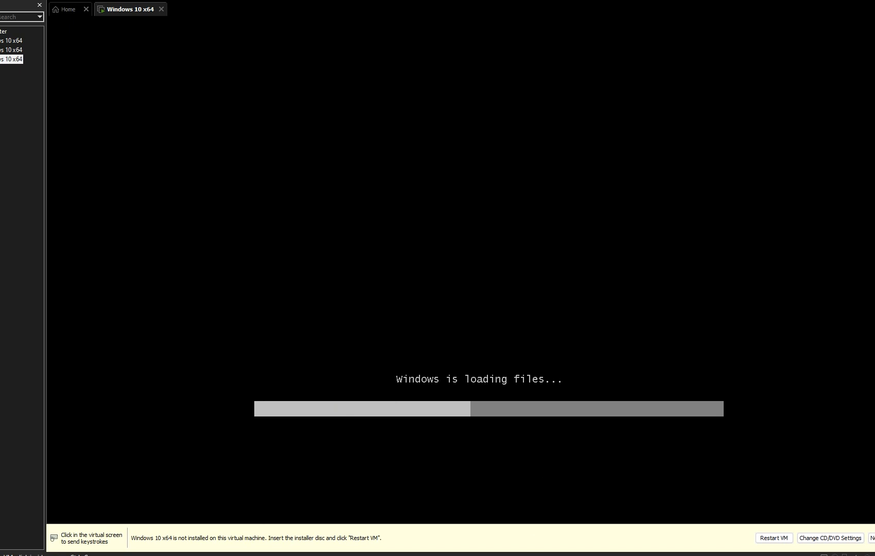